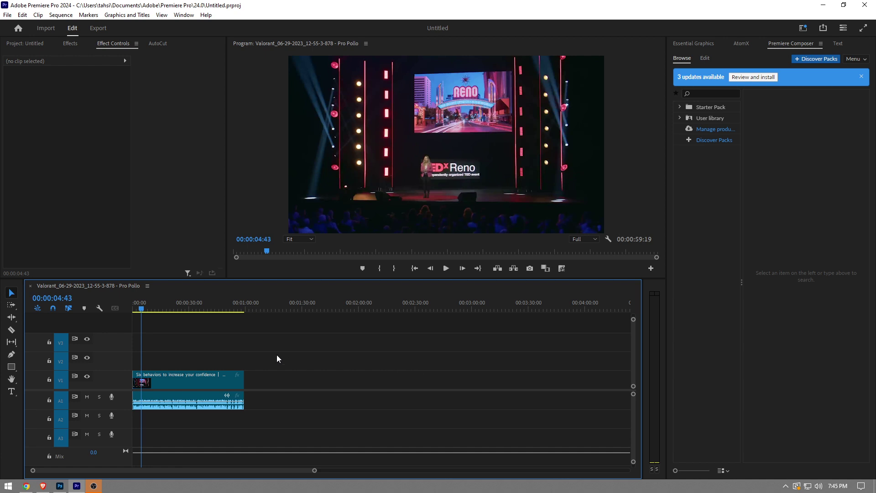
# - Place the playhead at 00:00:26:09 on the talk sequence's timeline ruler
pyautogui.click(182, 309)
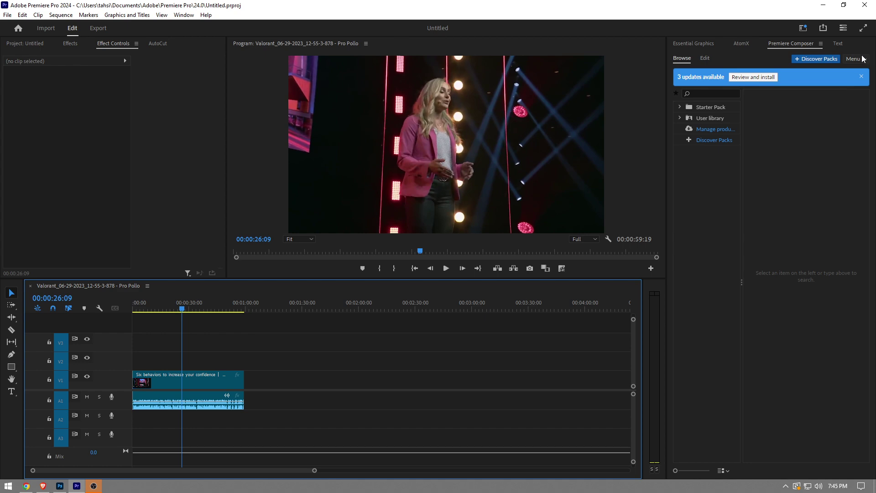
# - Check the Text panel's Captions, Transcript and Graphics tabs, then begin creating captions from the transcript
pyautogui.click(838, 44)
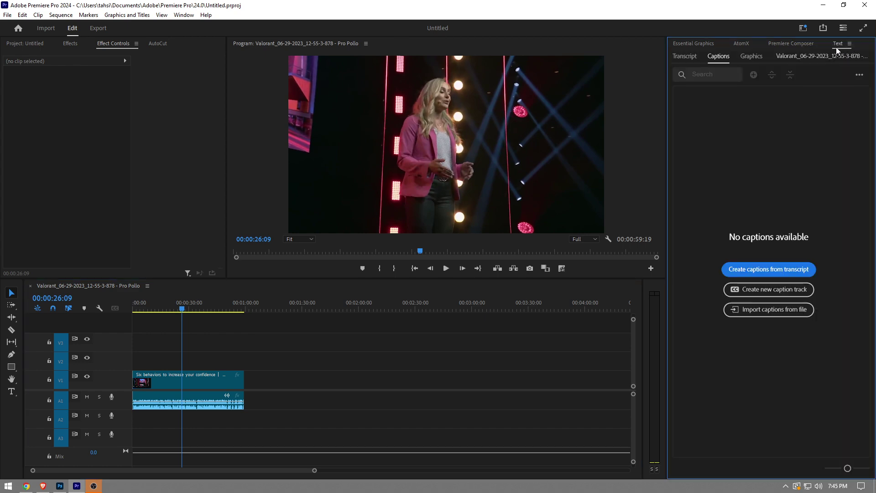
pyautogui.click(185, 15)
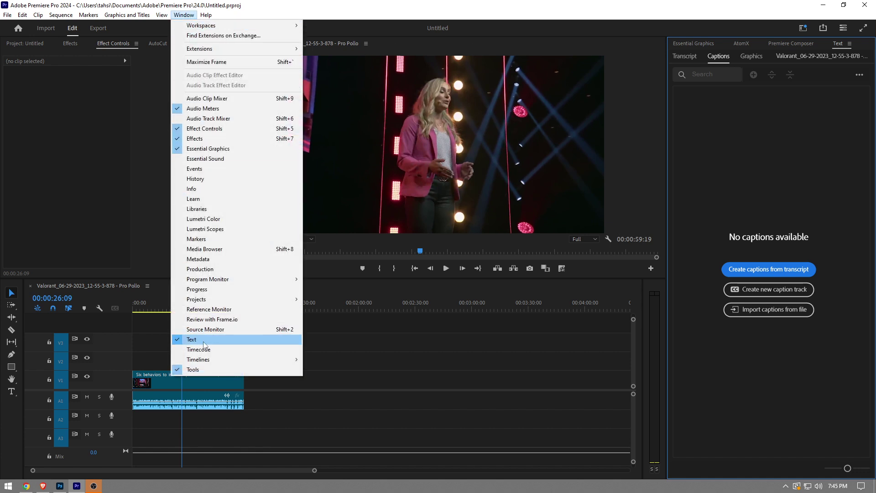
pyautogui.click(841, 45)
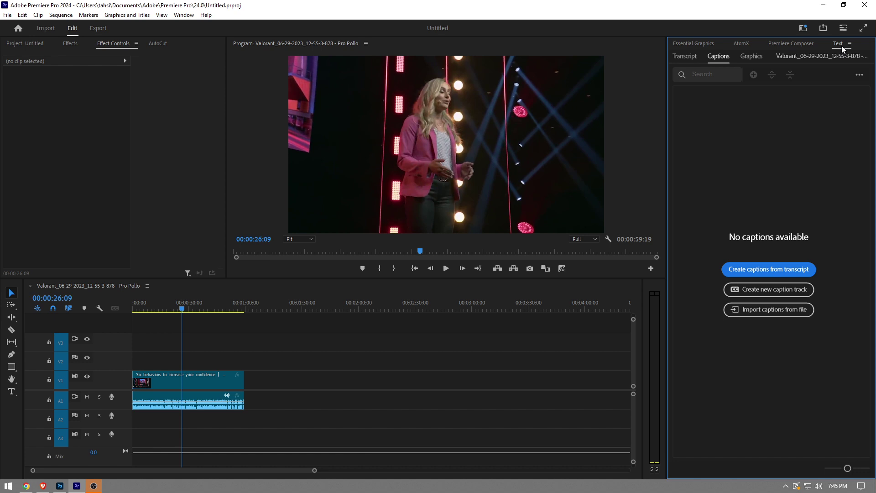
pyautogui.click(685, 57)
pyautogui.click(718, 61)
pyautogui.click(737, 59)
pyautogui.click(722, 60)
pyautogui.click(740, 274)
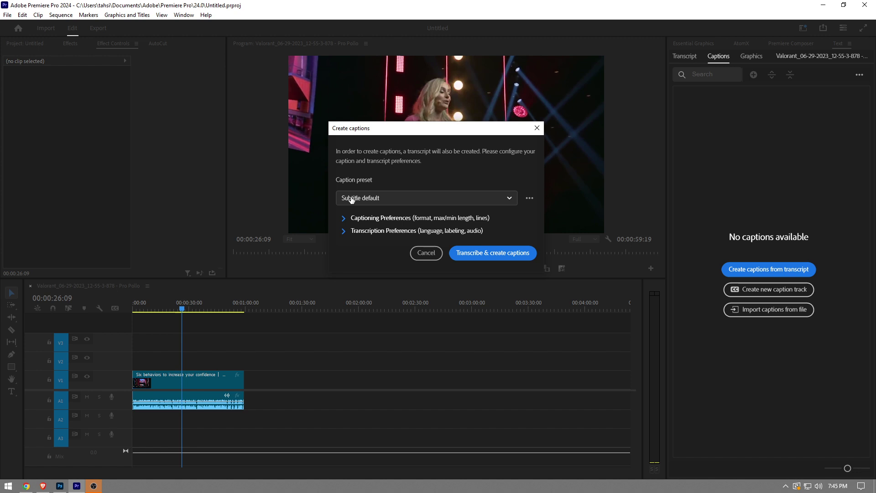
# - Keep the Subtitle default preset and review Captioning Preferences, leaving Lines set to Double
pyautogui.click(351, 200)
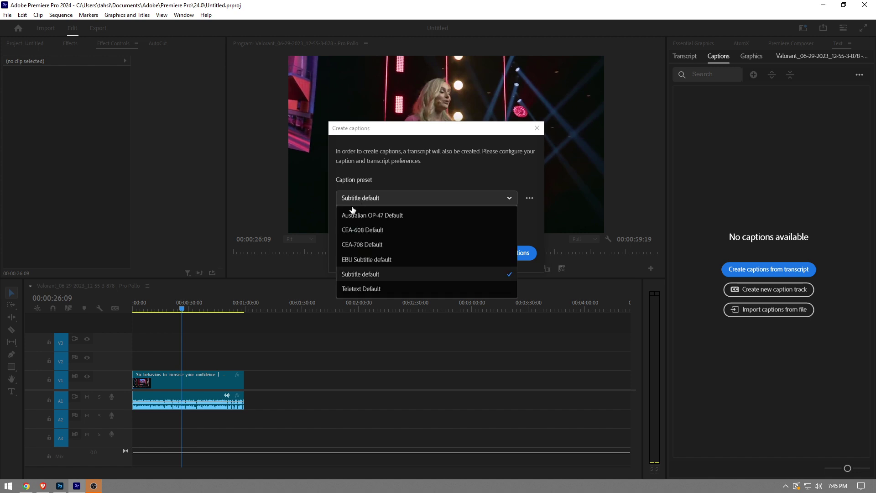
pyautogui.click(378, 277)
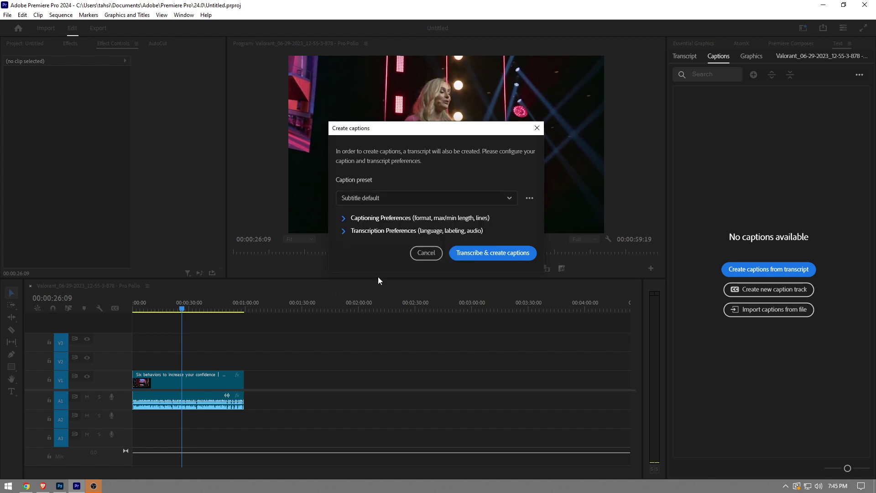
pyautogui.click(345, 218)
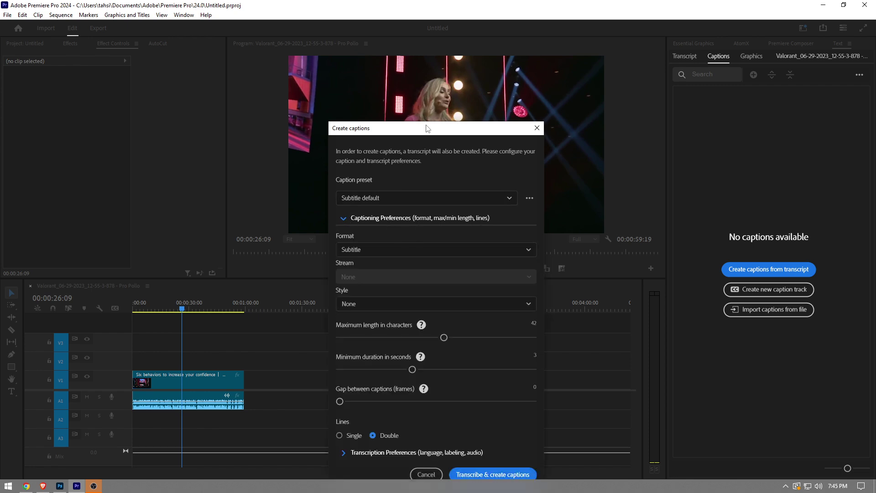
pyautogui.moveTo(425, 130); pyautogui.dragTo(417, 80)
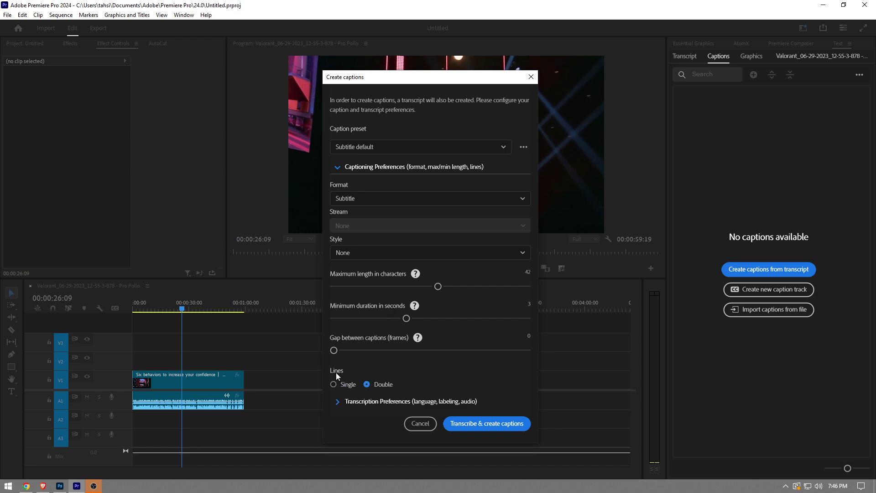
pyautogui.click(339, 388)
pyautogui.click(380, 389)
# - Under Transcription Preferences, keep English as the language and leave speakers unseparated
pyautogui.click(367, 167)
pyautogui.click(387, 181)
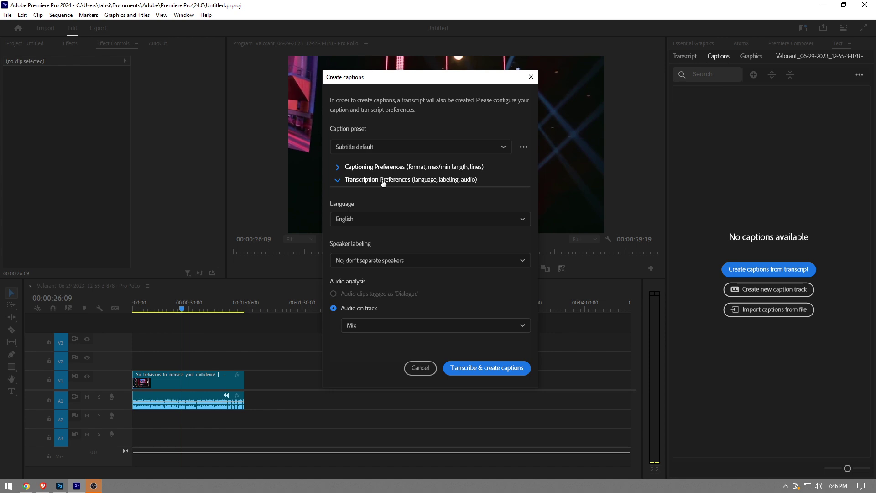
pyautogui.click(392, 220)
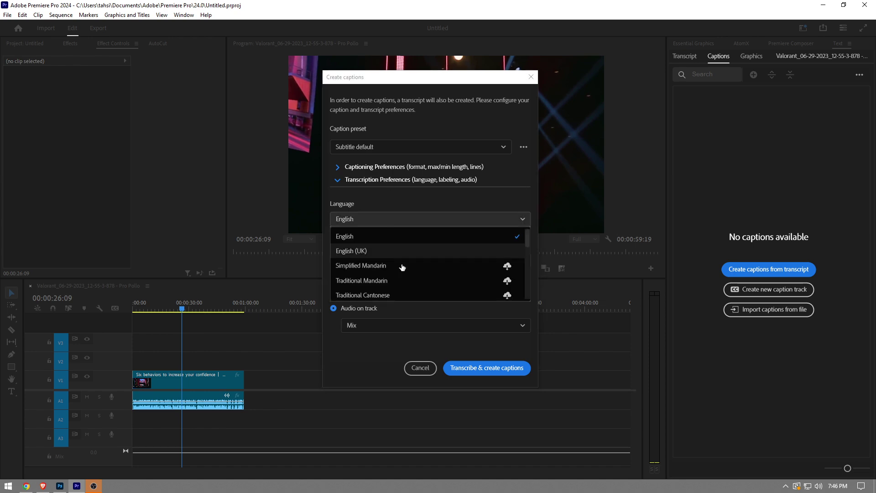
pyautogui.scroll(-1, 401, 267)
pyautogui.scroll(1, 401, 266)
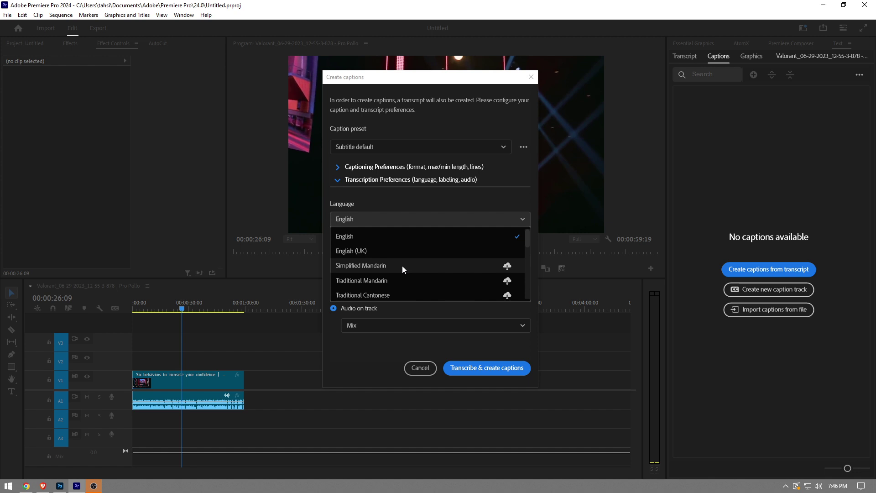
pyautogui.click(403, 236)
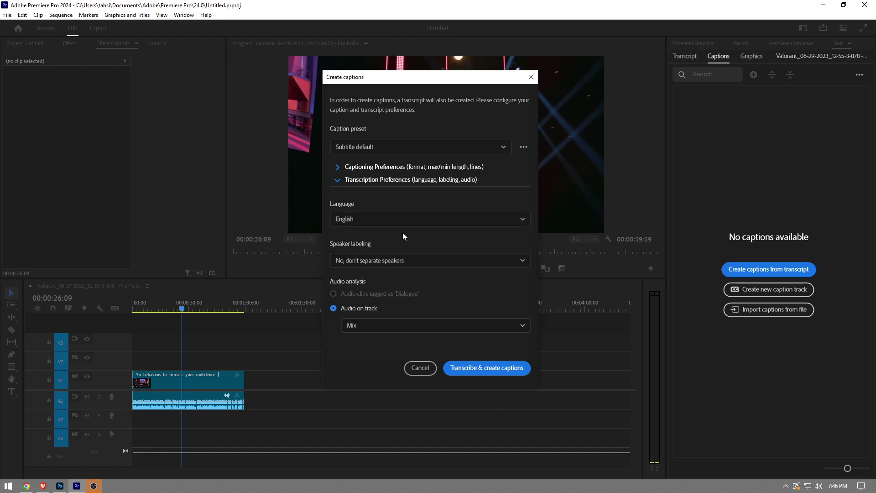
pyautogui.click(403, 261)
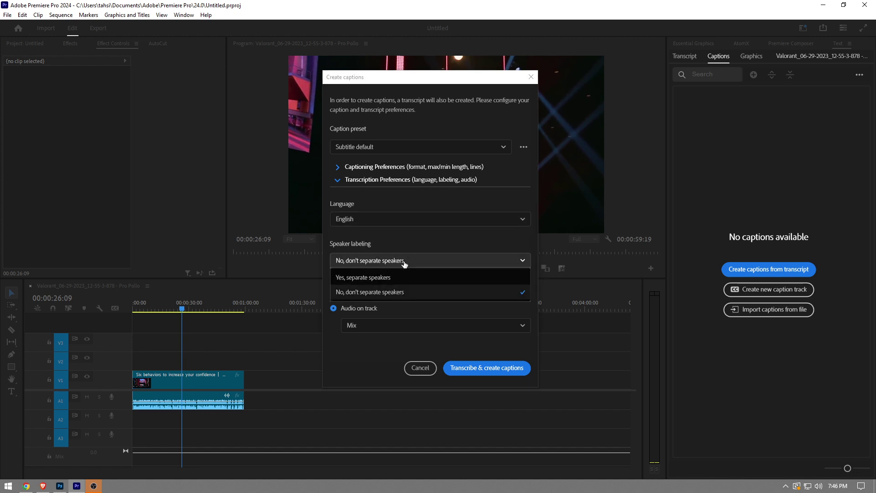
pyautogui.click(408, 292)
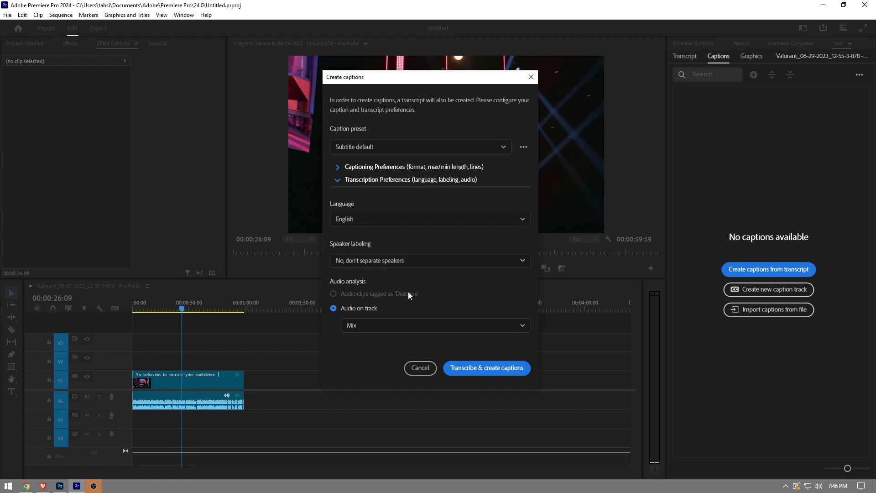
# - Set the audio track to analyse to Mix instead of Audio 1
pyautogui.click(354, 325)
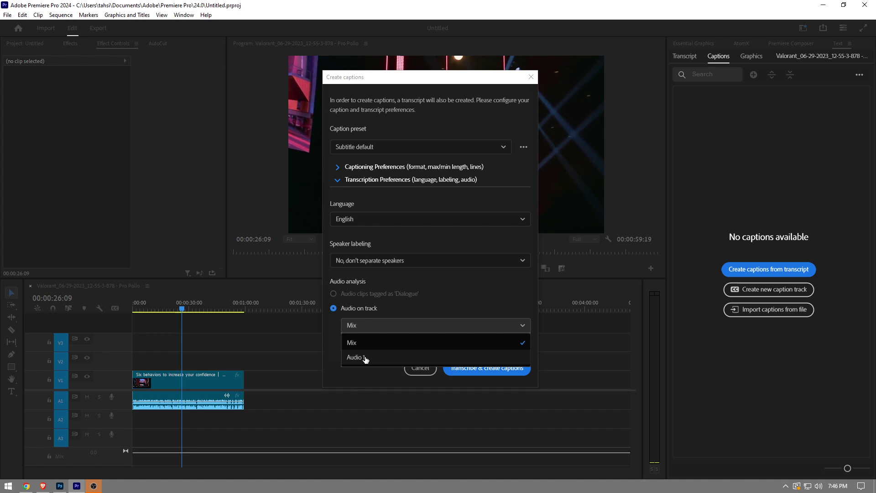
pyautogui.click(366, 359)
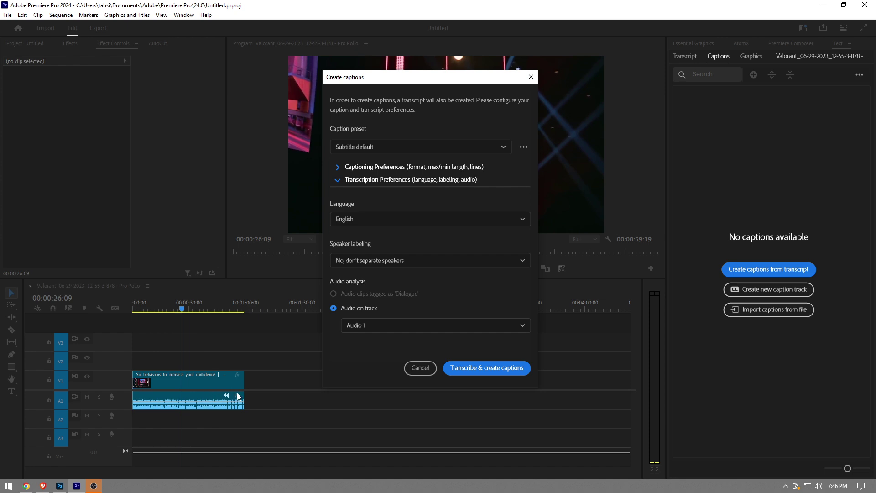
pyautogui.click(410, 325)
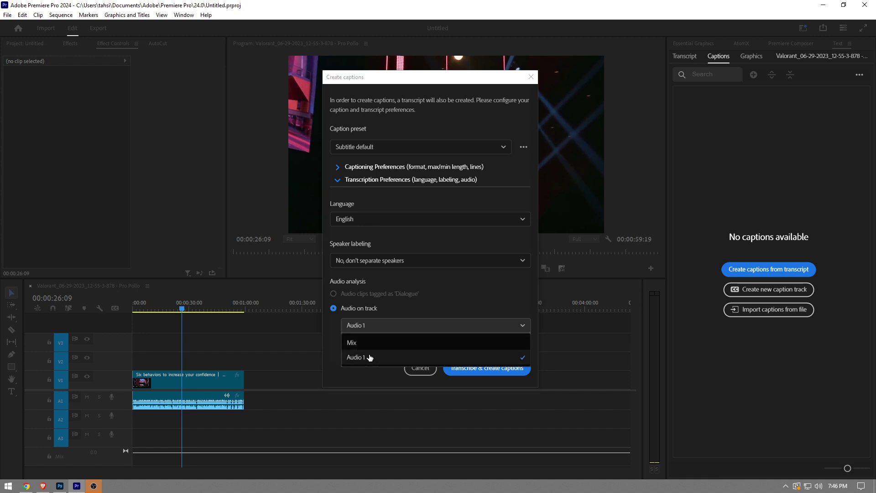
pyautogui.click(369, 357)
pyautogui.click(365, 325)
pyautogui.click(371, 343)
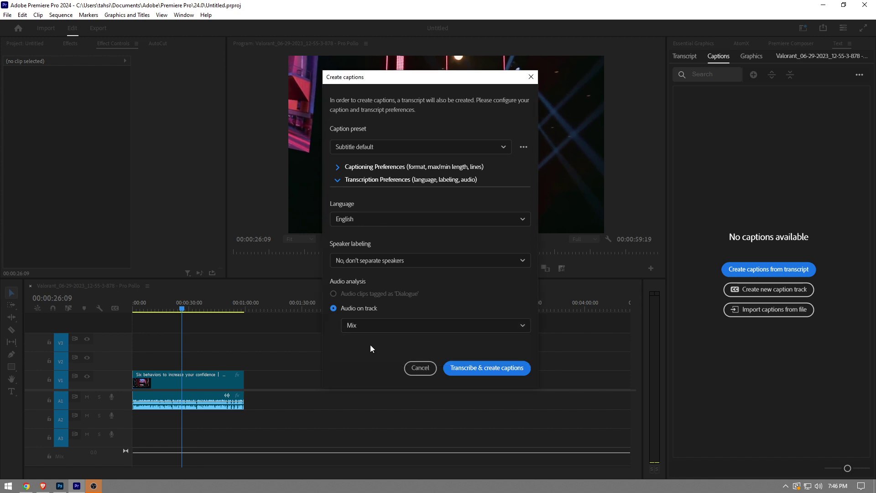
# - Generate the caption track from the transcript and play the talk from the start to preview it
pyautogui.click(471, 373)
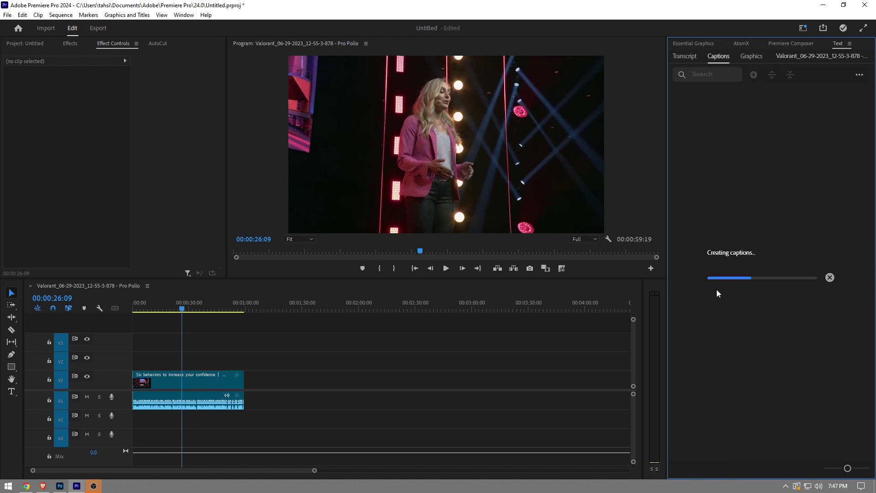
pyautogui.moveTo(314, 470); pyautogui.dragTo(263, 470)
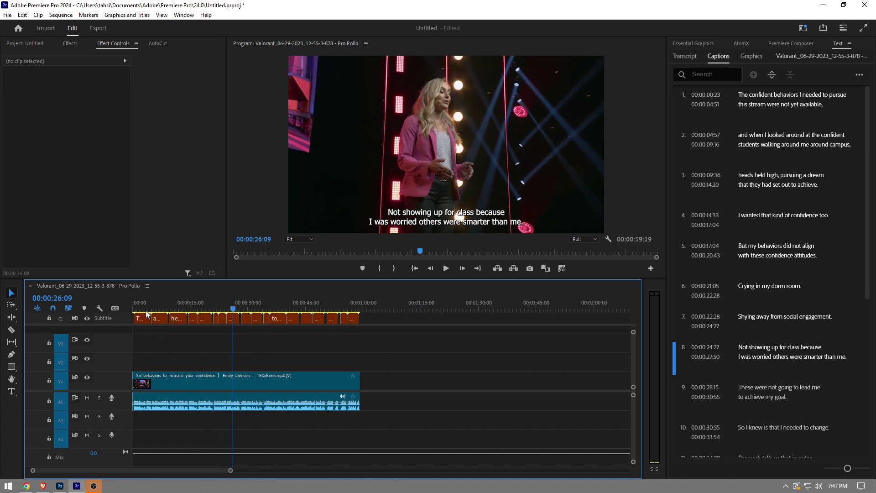
pyautogui.click(138, 310)
pyautogui.press('space')
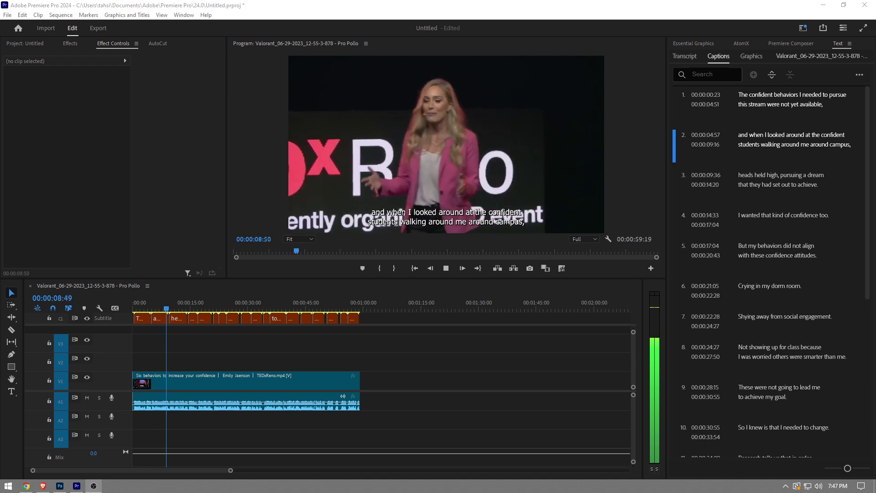
pyautogui.click(177, 315)
pyautogui.press('space')
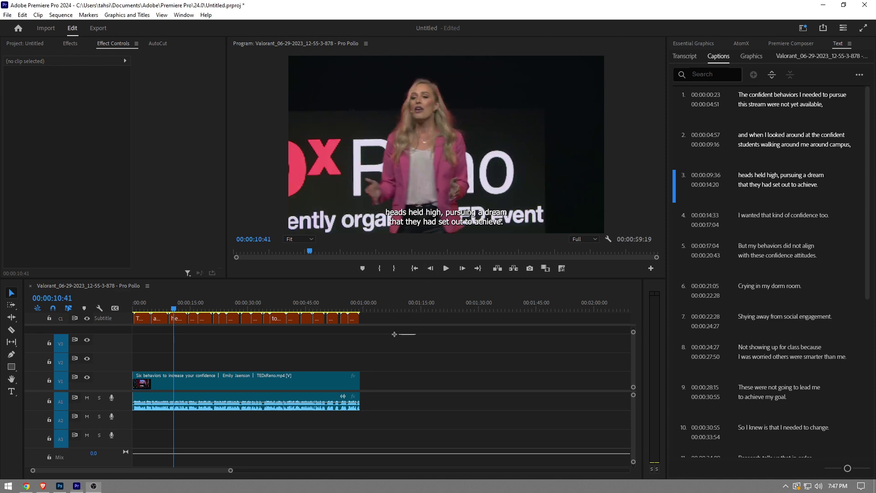
# - Marquee-select all caption clips and show their text settings in the Essential Graphics Edit tab
pyautogui.moveTo(415, 333); pyautogui.dragTo(143, 318)
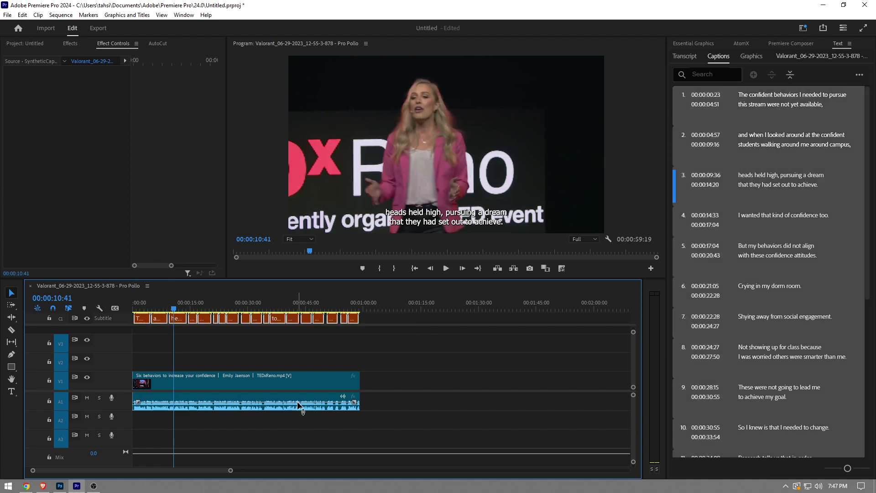
pyautogui.click(694, 44)
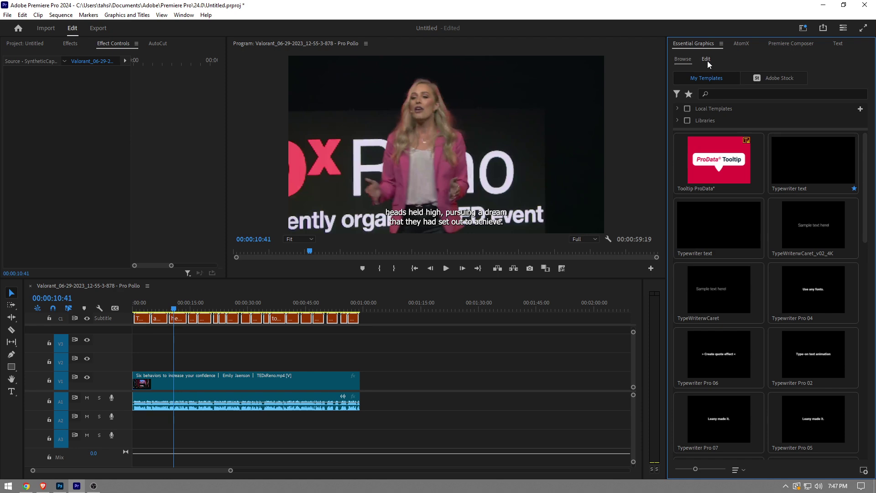
pyautogui.click(706, 60)
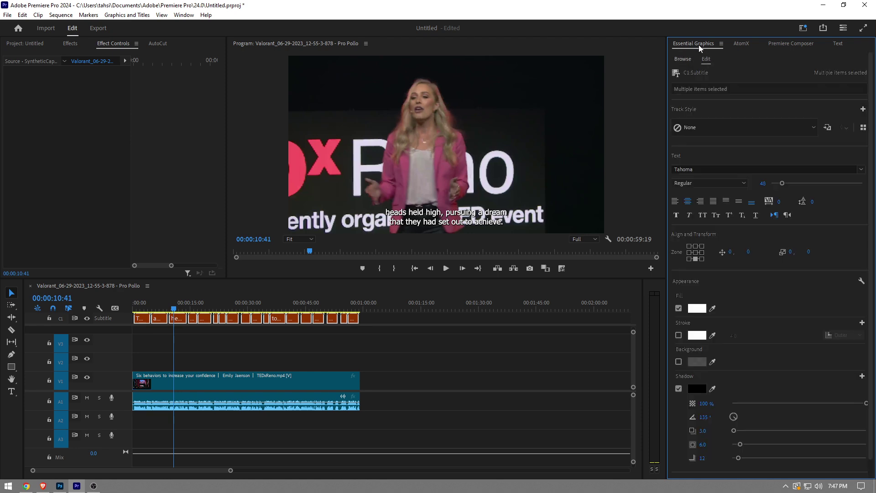
pyautogui.click(184, 15)
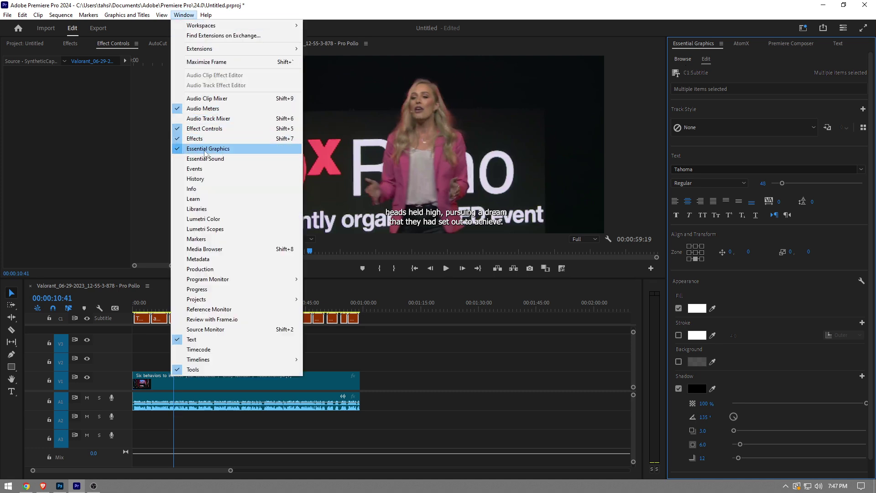
pyautogui.click(708, 46)
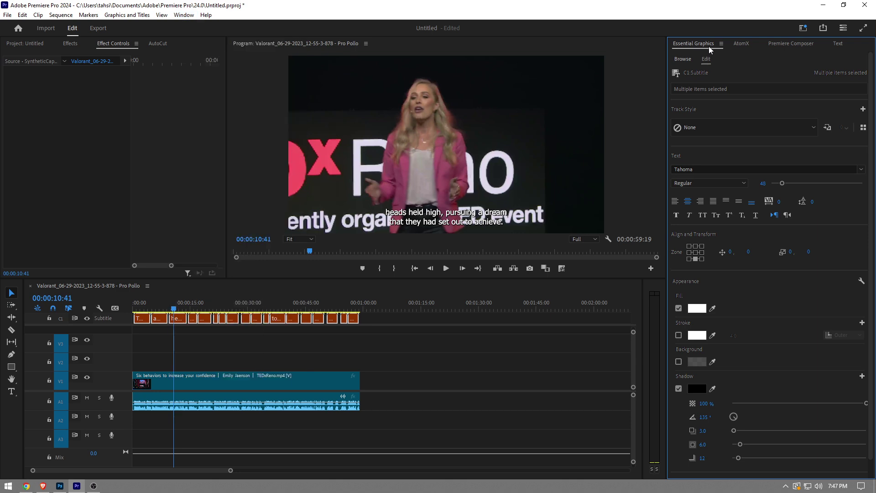
# - Switch the captions to Built Titling Bold and enlarge the text size to 94
pyautogui.scroll(-1, 683, 147)
pyautogui.click(692, 160)
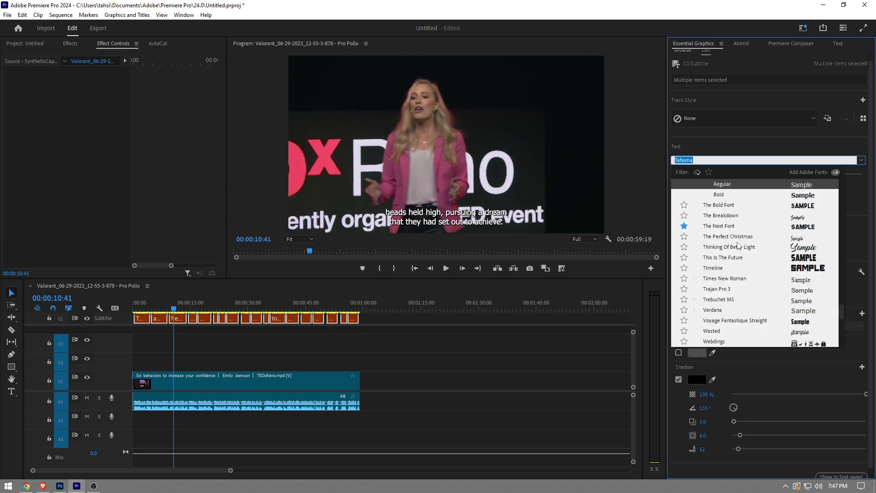
pyautogui.scroll(4, 737, 245)
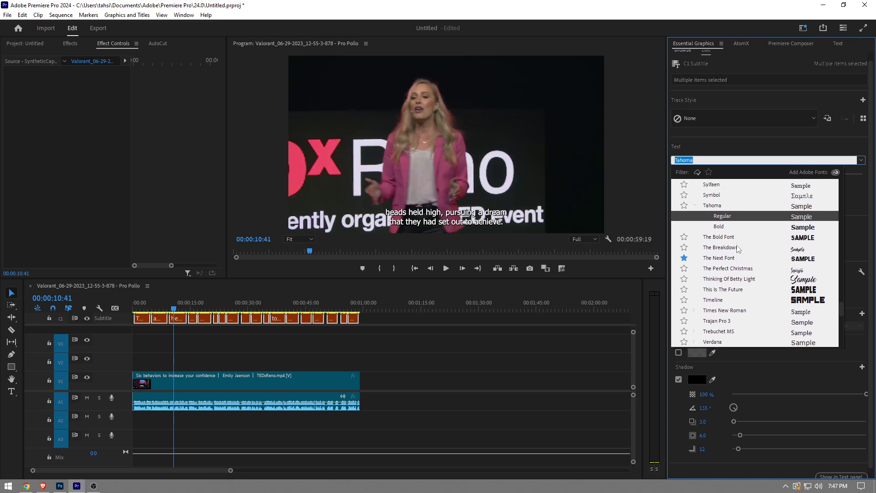
pyautogui.click(710, 172)
pyautogui.click(718, 185)
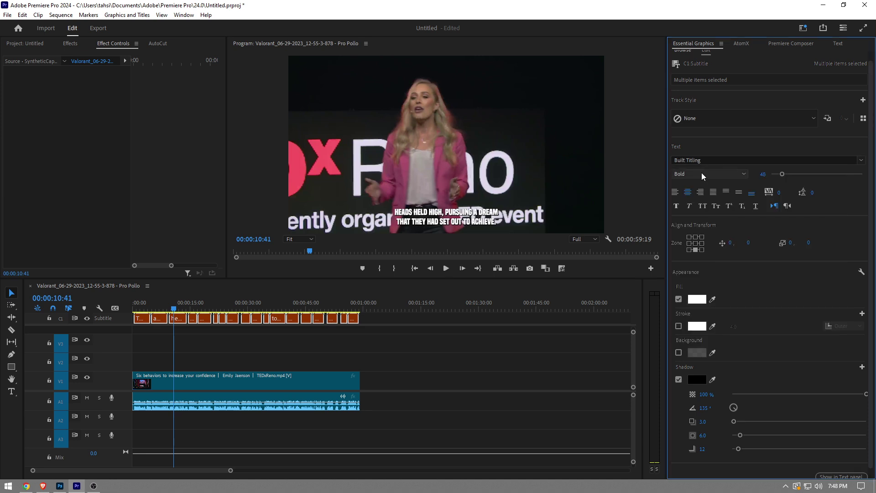
pyautogui.moveTo(782, 174); pyautogui.dragTo(792, 177)
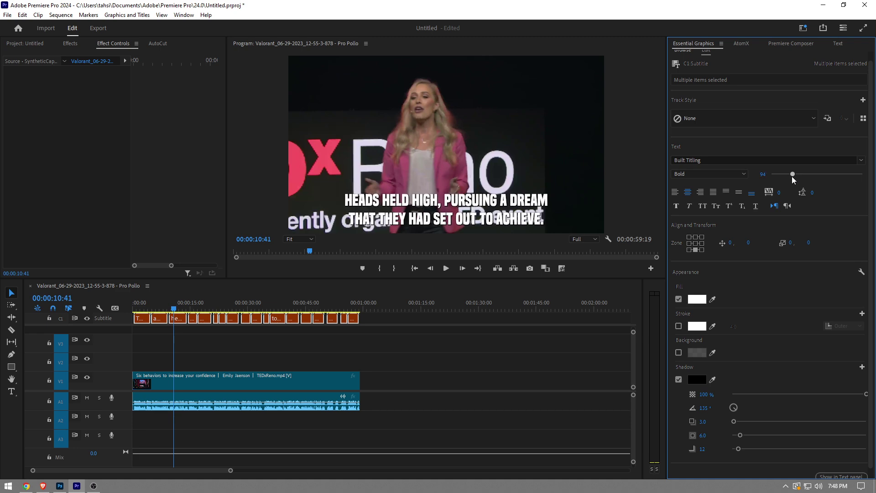
# - Set the caption text fill colour to yellow FCFF00
pyautogui.click(696, 300)
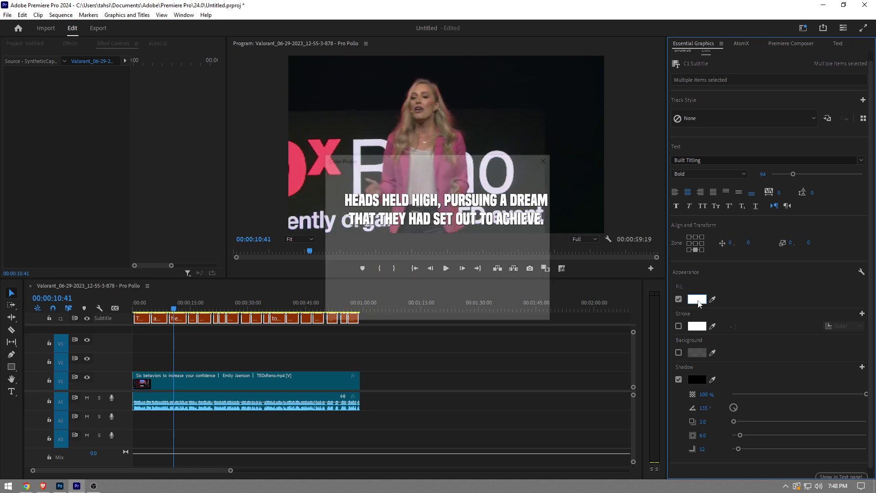
pyautogui.moveTo(434, 161); pyautogui.dragTo(449, 245)
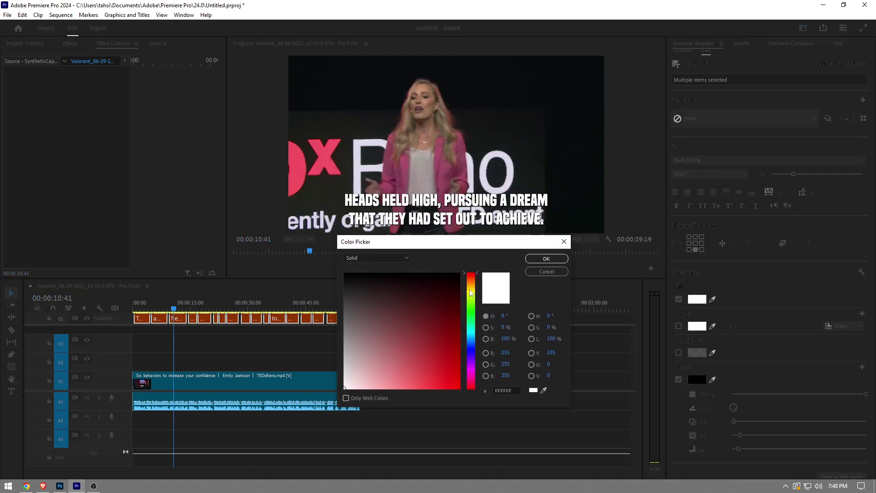
pyautogui.click(458, 367)
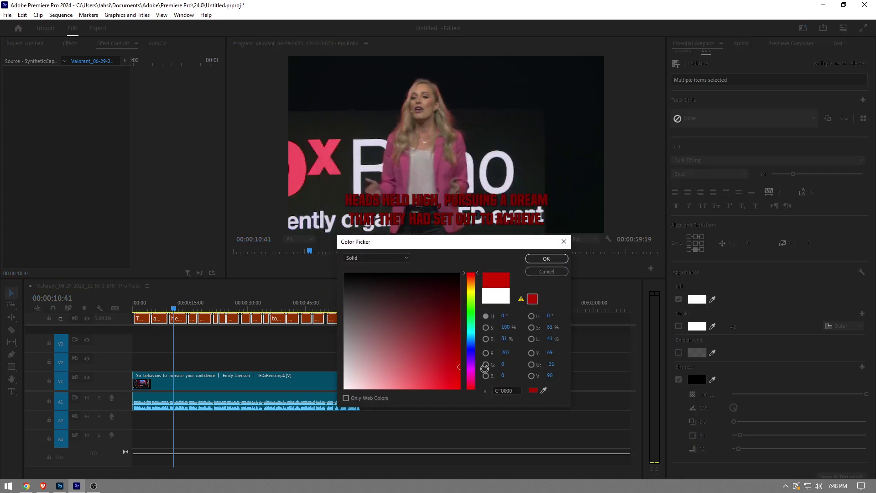
pyautogui.click(471, 292)
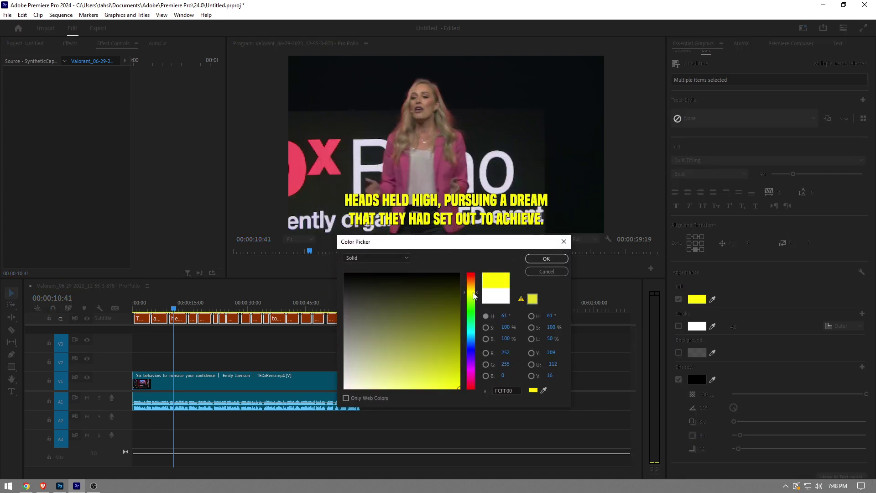
pyautogui.click(552, 259)
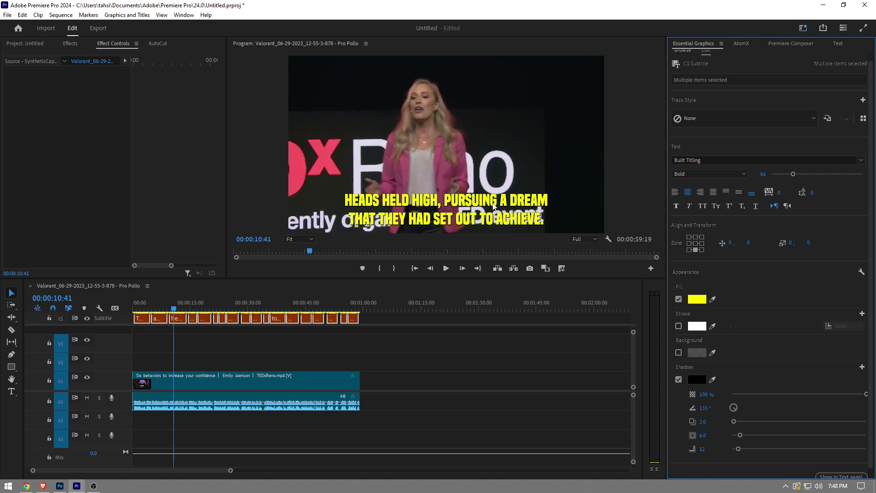
# - Enable a caption background and set its colour to black 000000
pyautogui.click(679, 352)
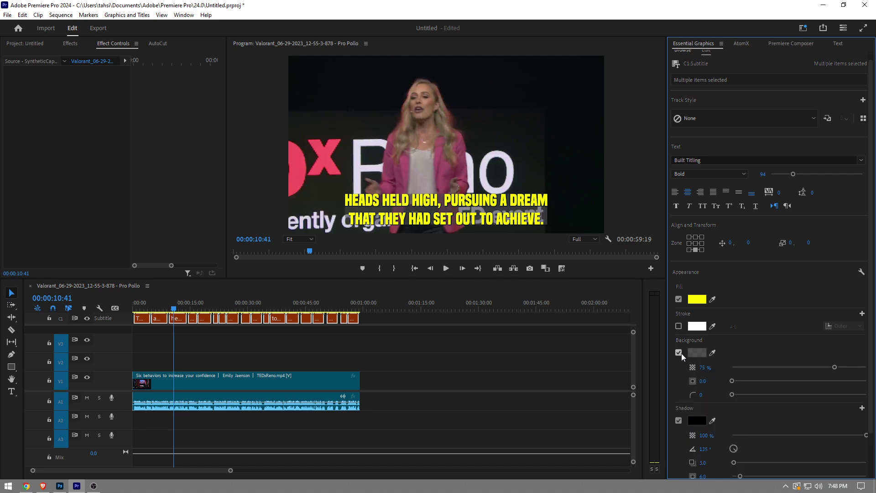
pyautogui.click(695, 353)
pyautogui.moveTo(393, 214); pyautogui.dragTo(321, 175)
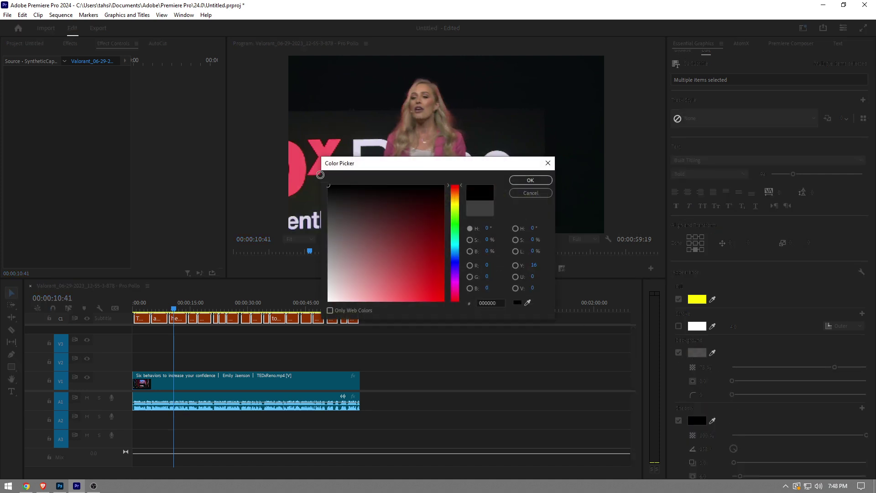
pyautogui.click(530, 180)
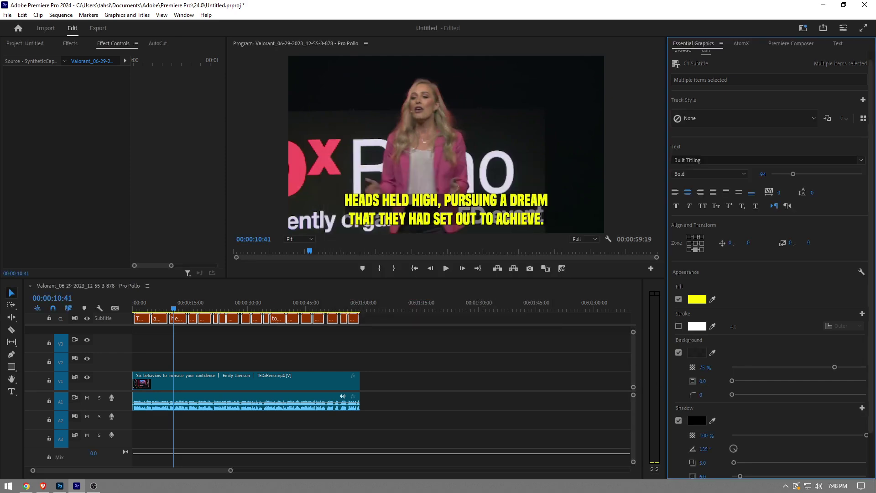
# - Set the caption background size to 20
pyautogui.click(703, 381)
pyautogui.press('BackSpace')
pyautogui.write('20')
pyautogui.press('Return')
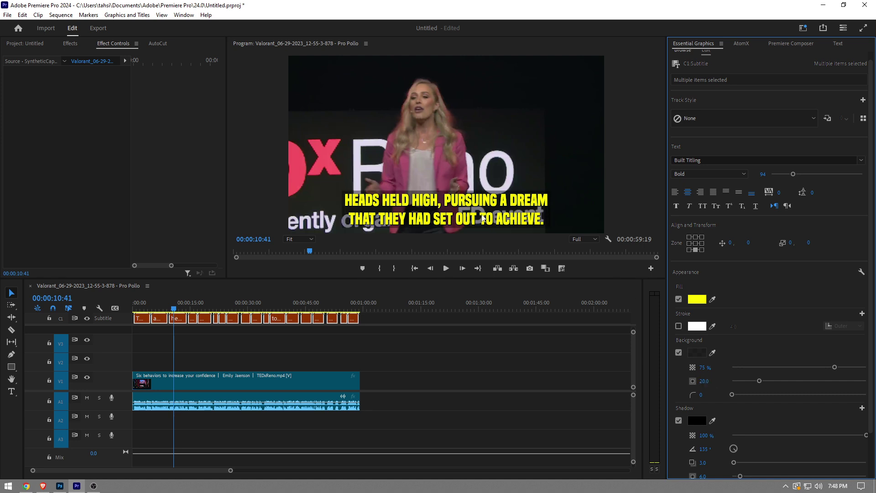
pyautogui.click(299, 239)
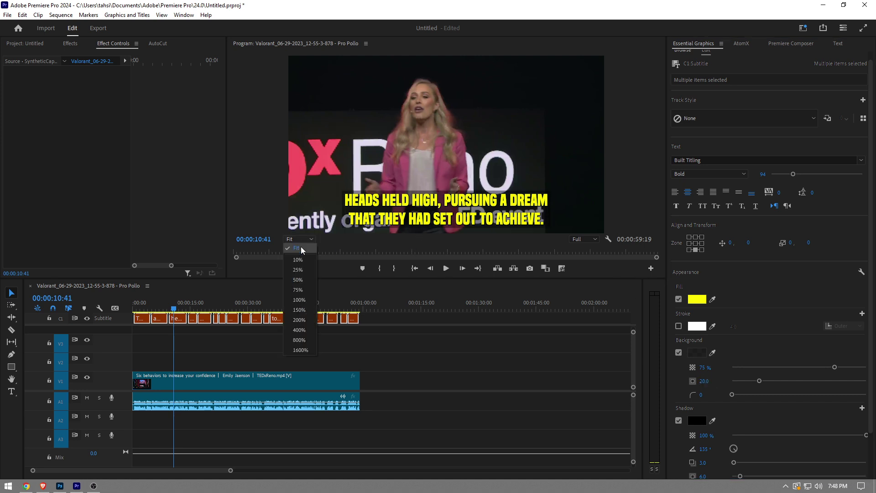
pyautogui.click(301, 309)
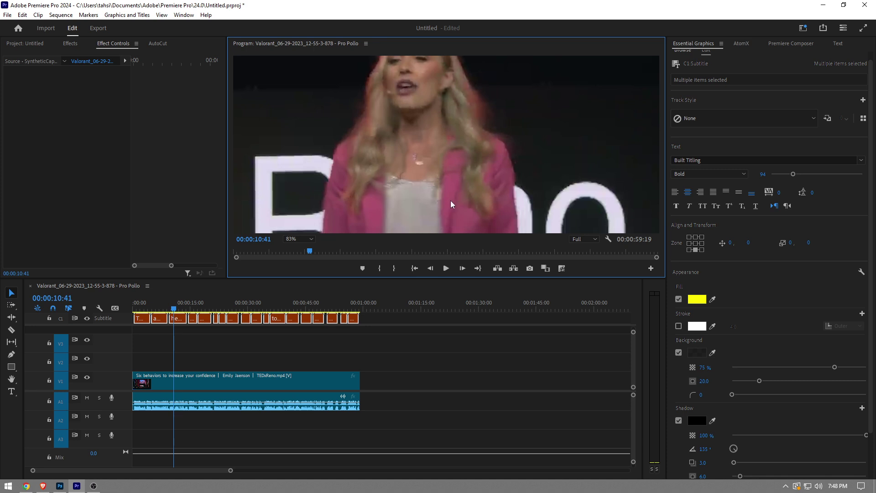
pyautogui.click(305, 246)
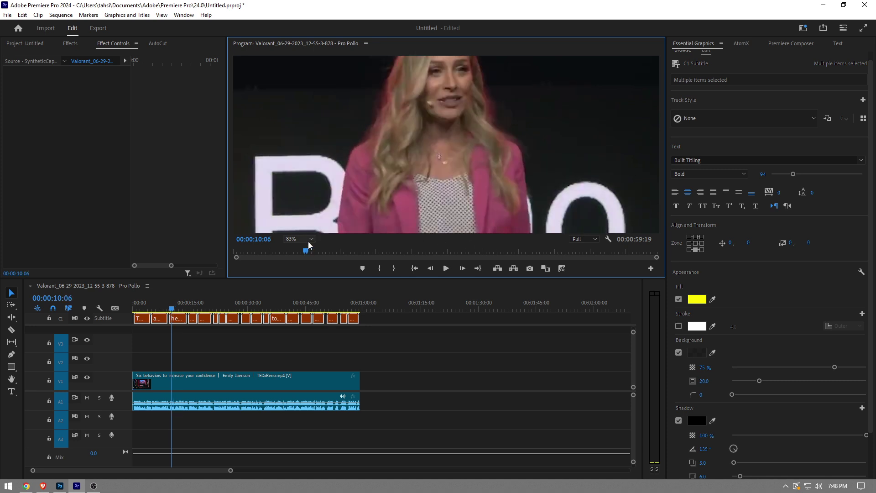
pyautogui.click(299, 240)
pyautogui.click(302, 242)
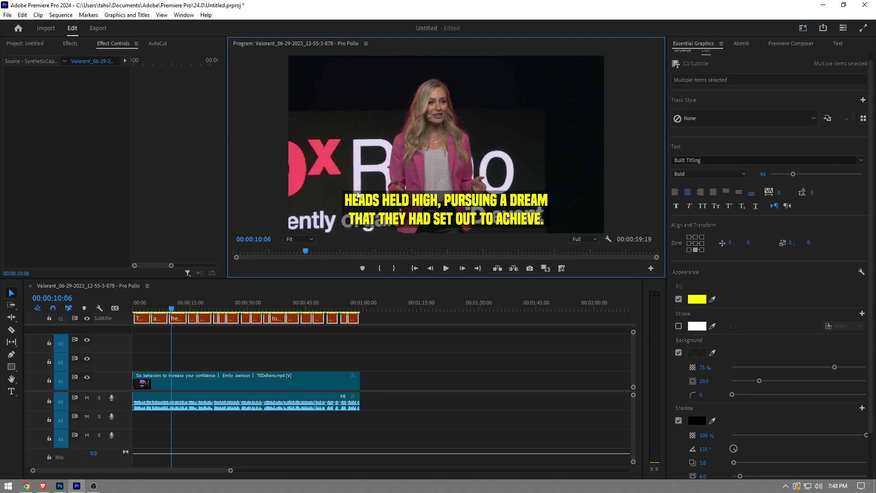